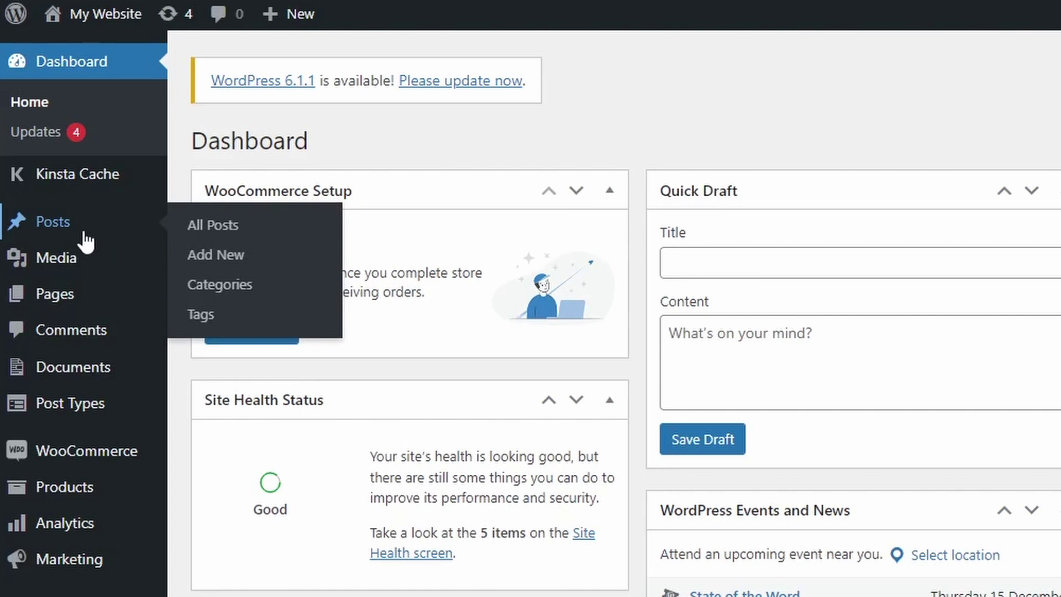
# Step: Give the wedding photos post a password through Quick Edit so it's marked Password protected
pyautogui.click(85, 233)
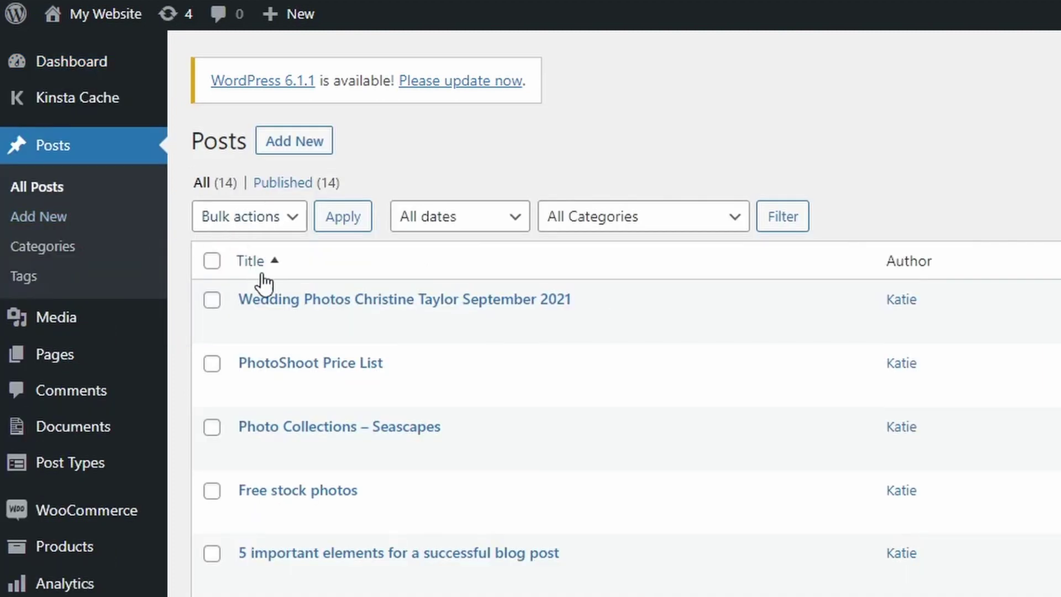
pyautogui.click(282, 332)
pyautogui.click(355, 481)
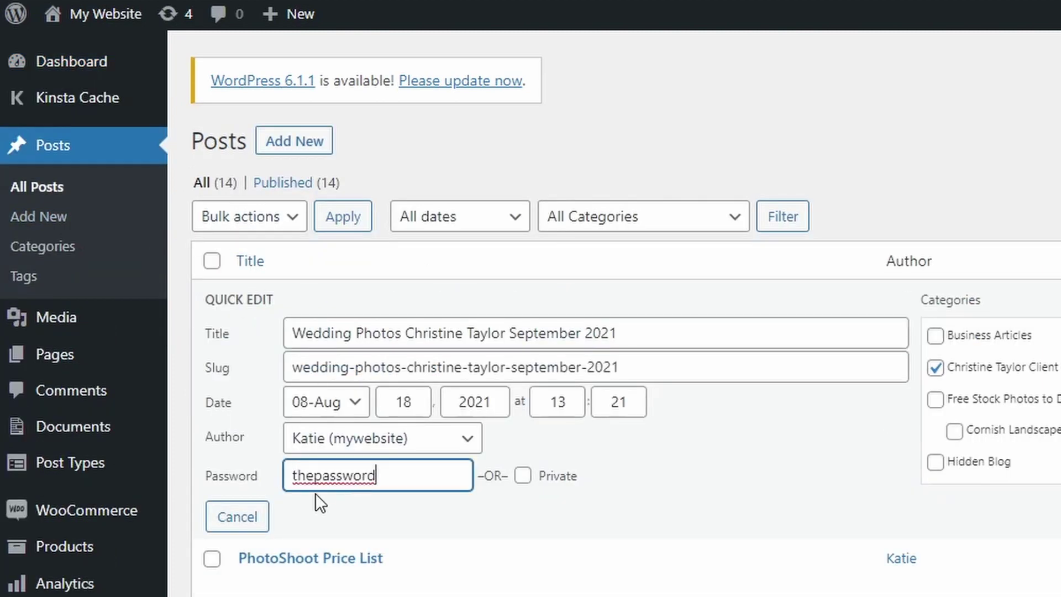
pyautogui.press('Return')
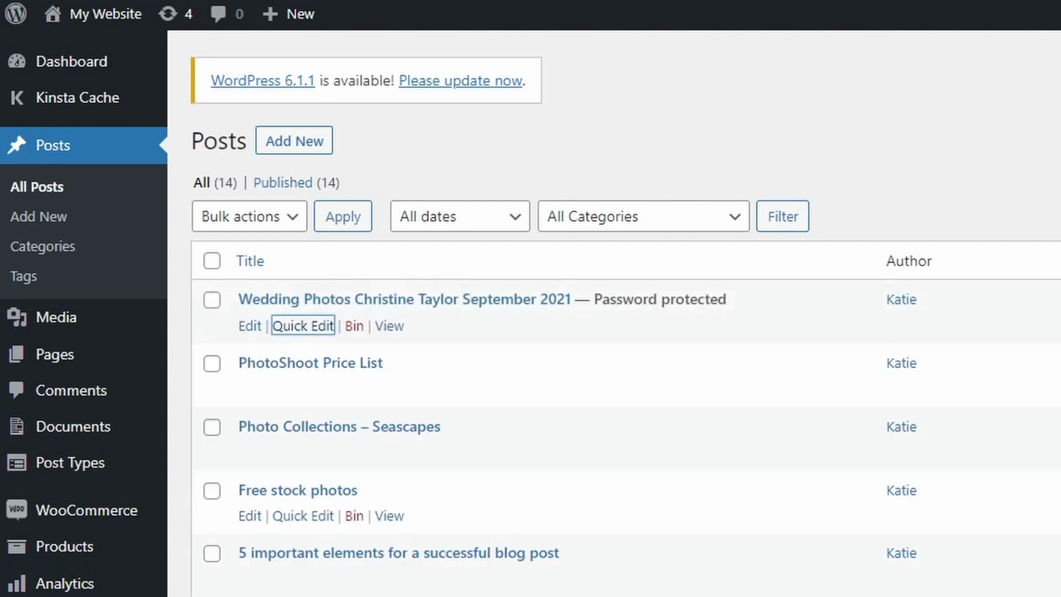
pyautogui.moveTo(777, 300); pyautogui.dragTo(592, 299)
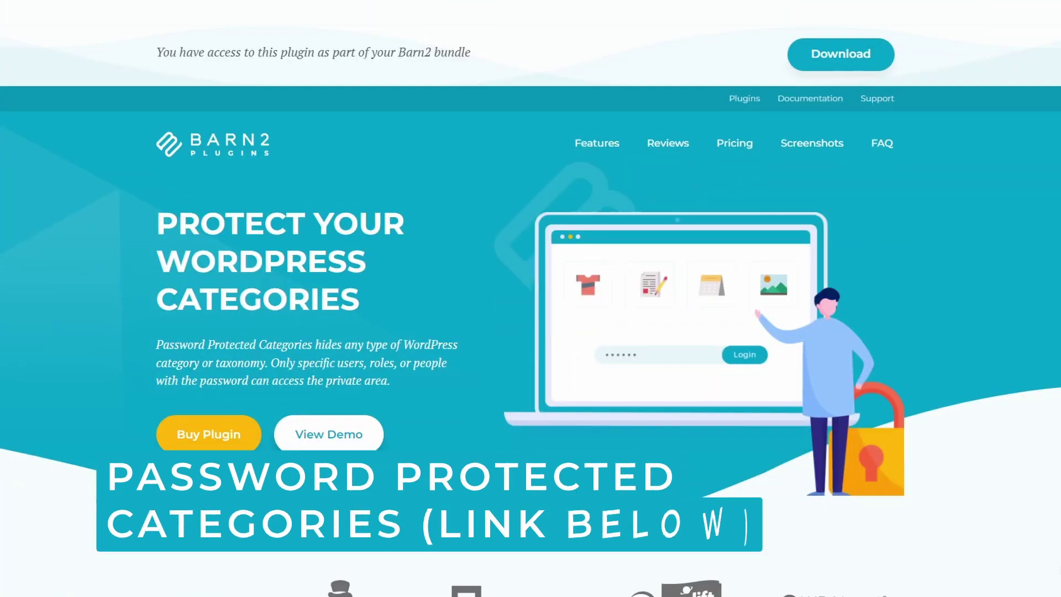
# Step: Scroll down the Password Protected Categories plugin page on the Barn2 site
pyautogui.scroll(-2, 531, 265)
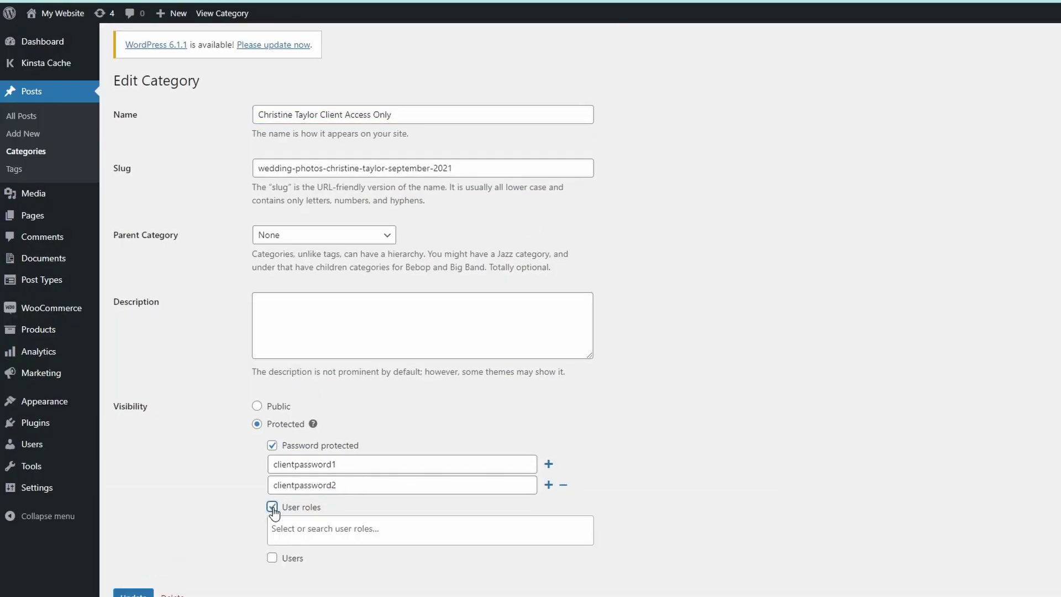
# Step: Add the Contributor and Author roles to the category's User roles protection
pyautogui.scroll(-1, 248, 486)
pyautogui.click(319, 496)
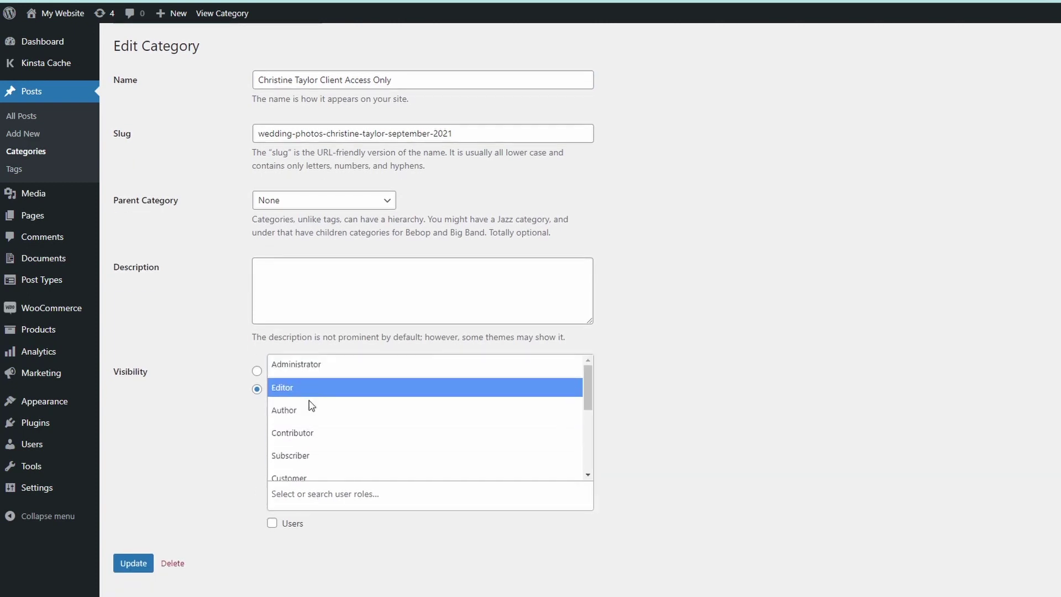
pyautogui.click(308, 434)
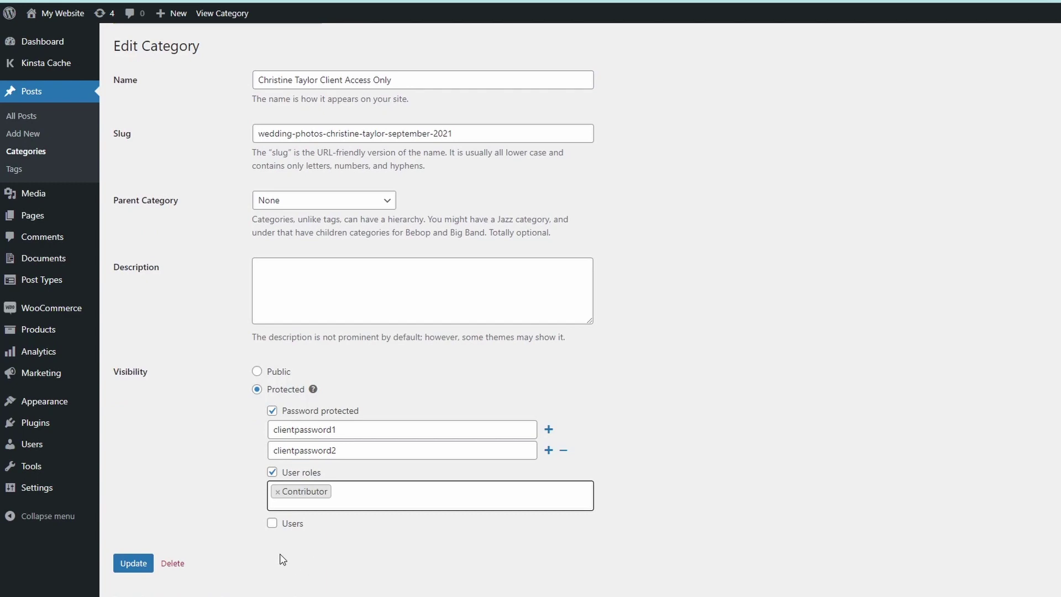
pyautogui.click(351, 492)
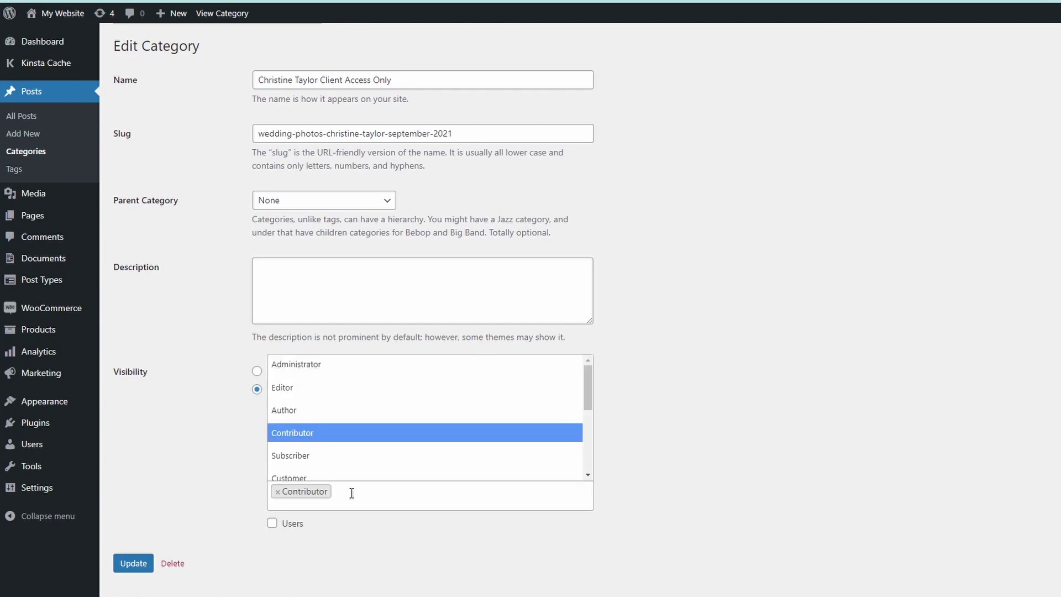
pyautogui.click(304, 410)
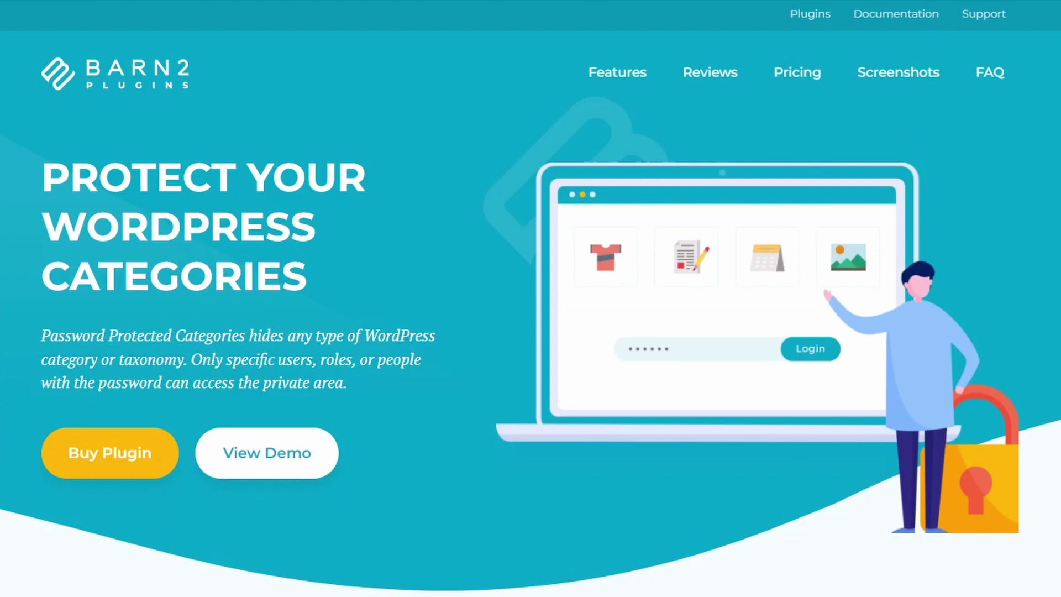
# Step: Save the plugin zip and install password-protected-categories.zip via Upload Plugin
pyautogui.click(983, 556)
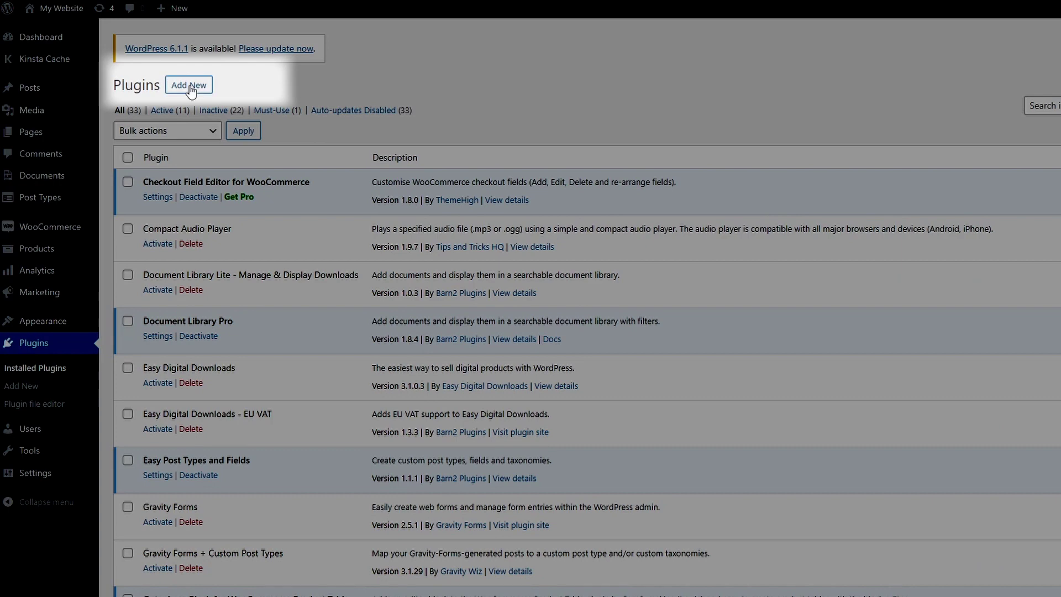
pyautogui.click(191, 88)
pyautogui.click(229, 86)
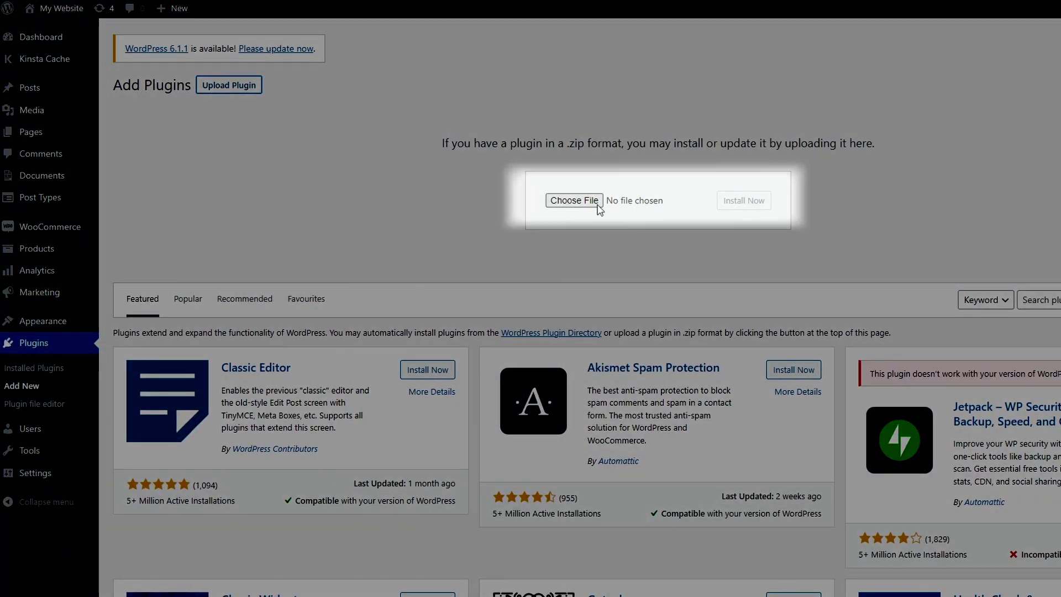
pyautogui.click(598, 204)
pyautogui.click(92, 73)
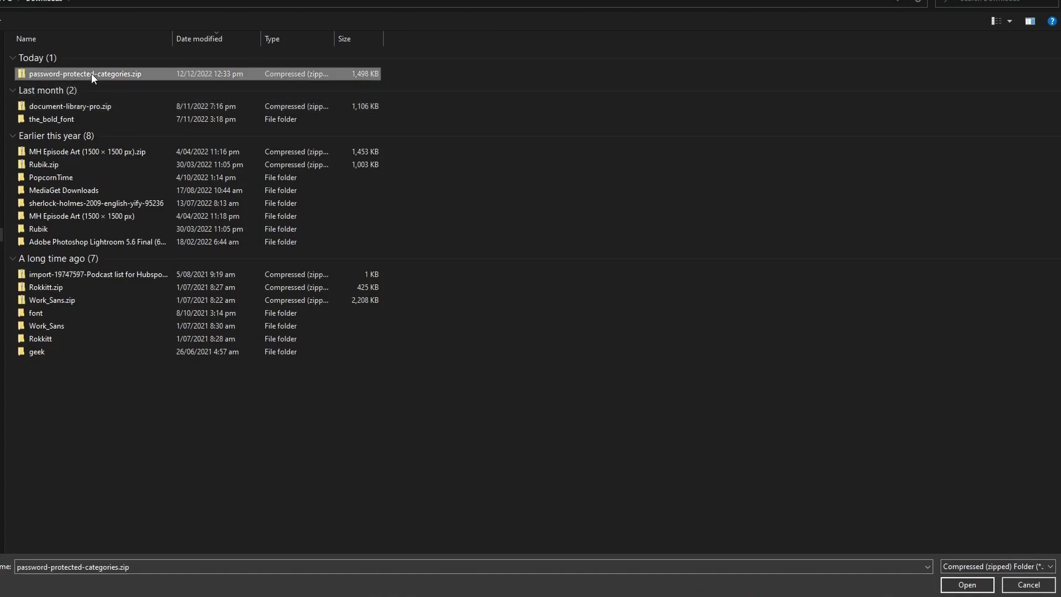
pyautogui.click(944, 583)
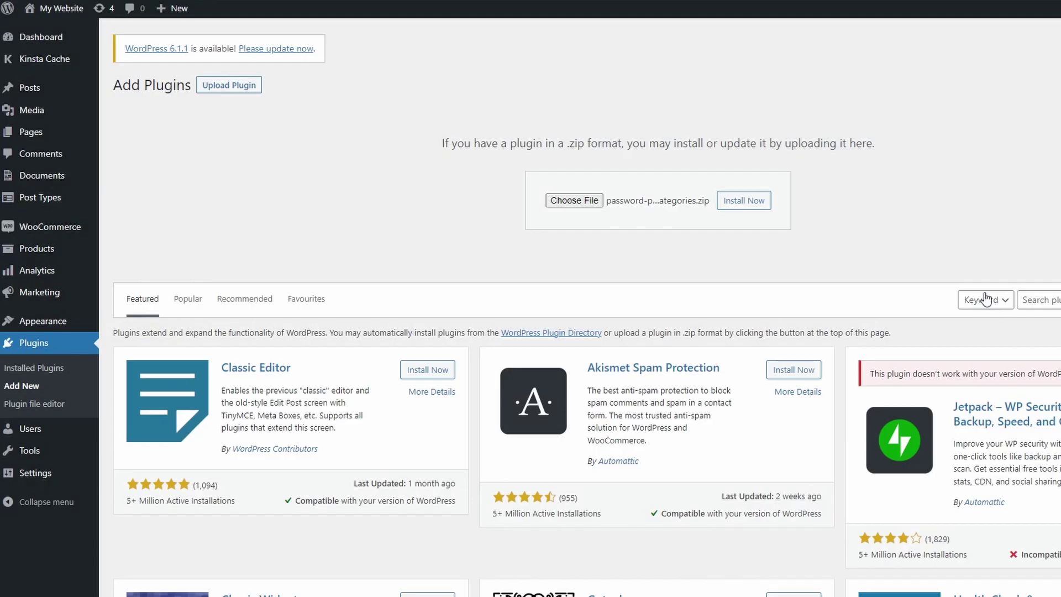
pyautogui.click(737, 202)
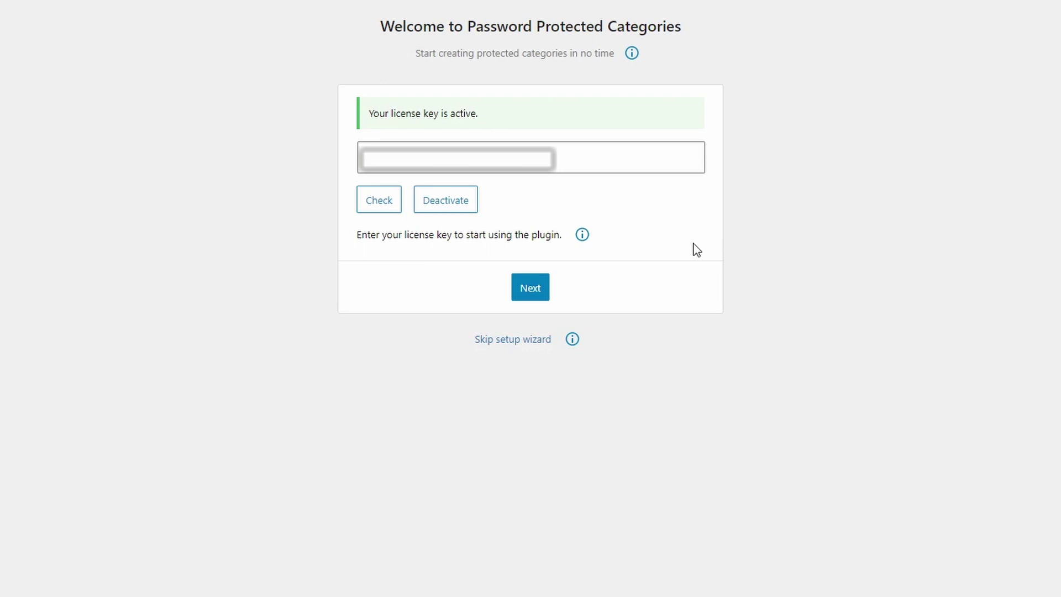
# Step: Complete the wizard with categories hidden, password and logged-in access, and 7-day expiry
pyautogui.click(529, 287)
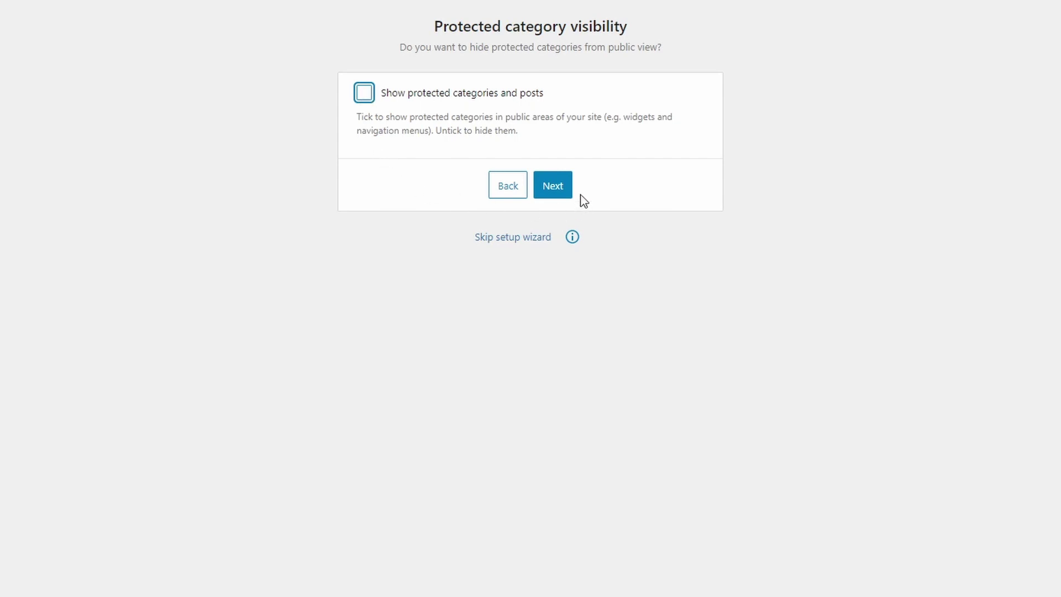
pyautogui.click(552, 183)
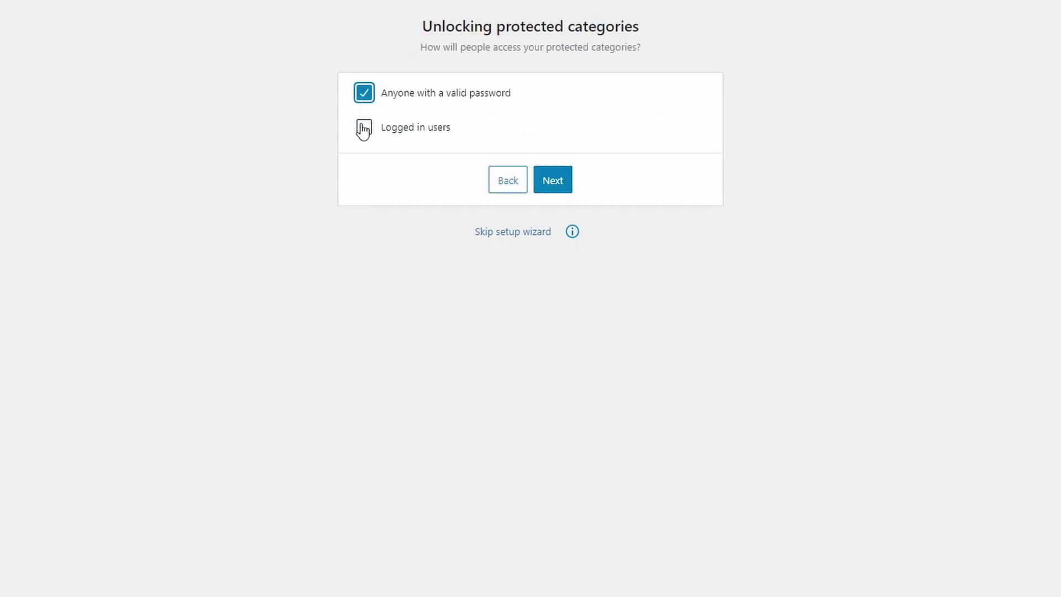
pyautogui.click(562, 180)
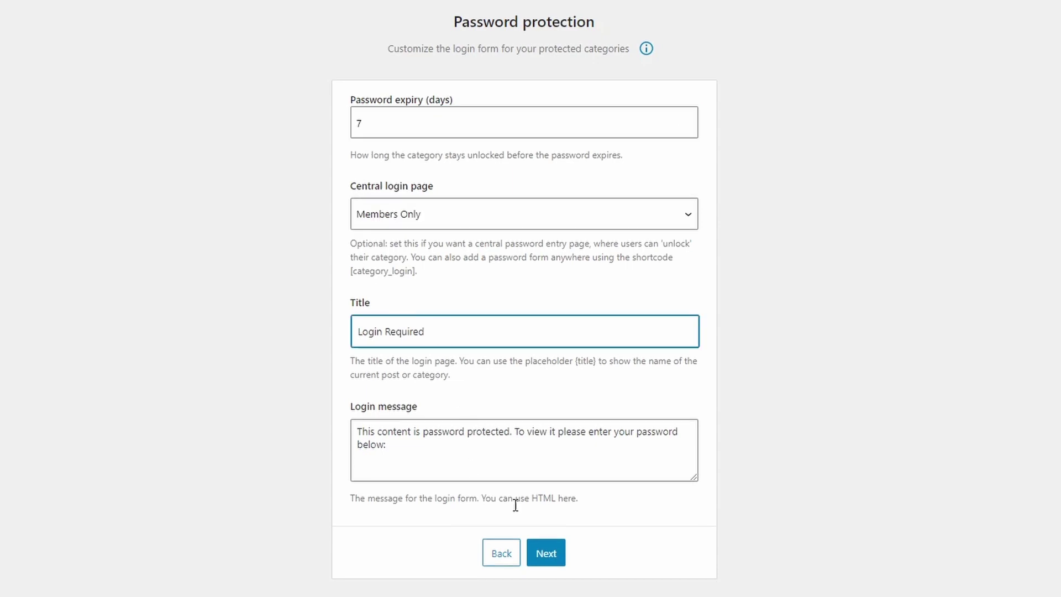
pyautogui.click(554, 556)
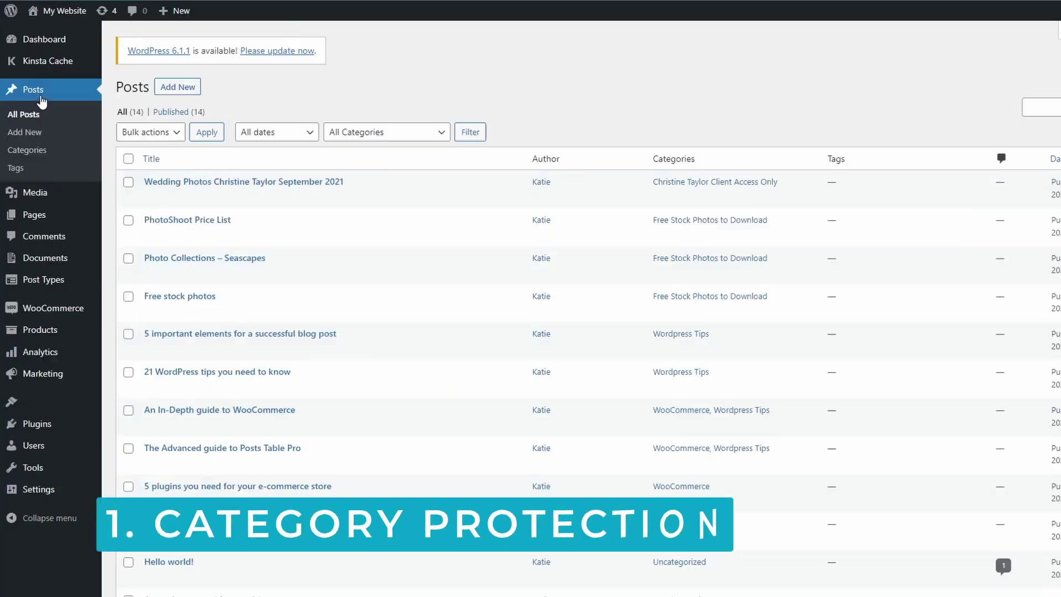
# Step: Set the client-access-only category to Protected with password protection and a first password
pyautogui.click(34, 150)
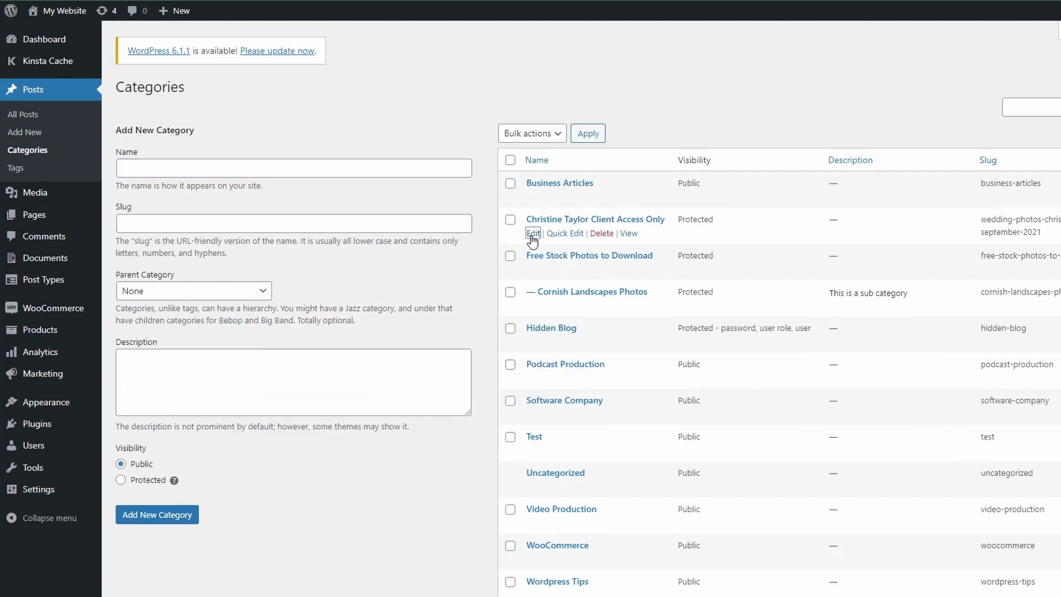
pyautogui.click(532, 234)
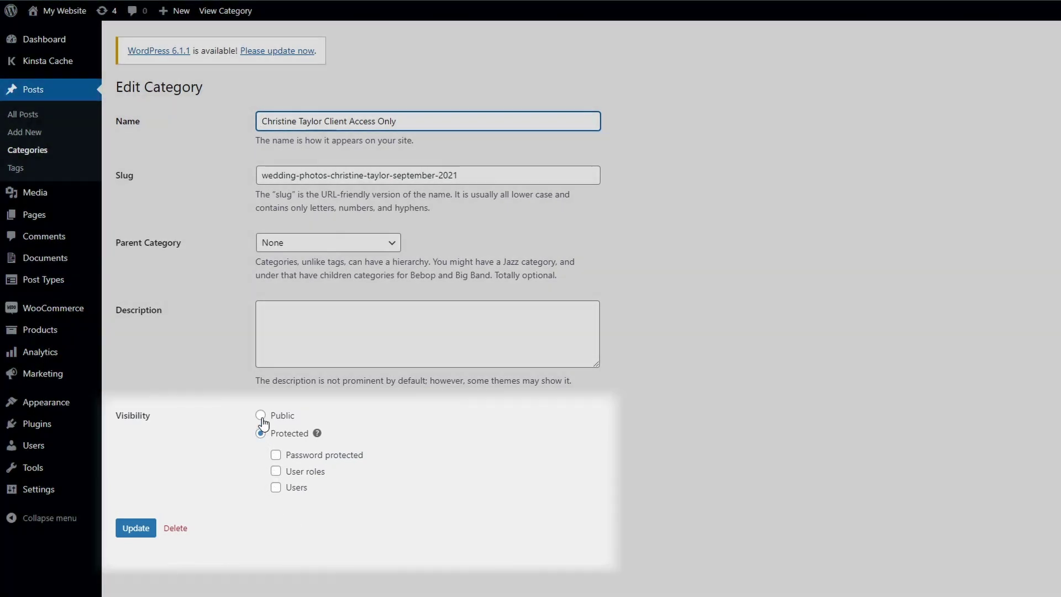
pyautogui.click(261, 416)
pyautogui.click(261, 433)
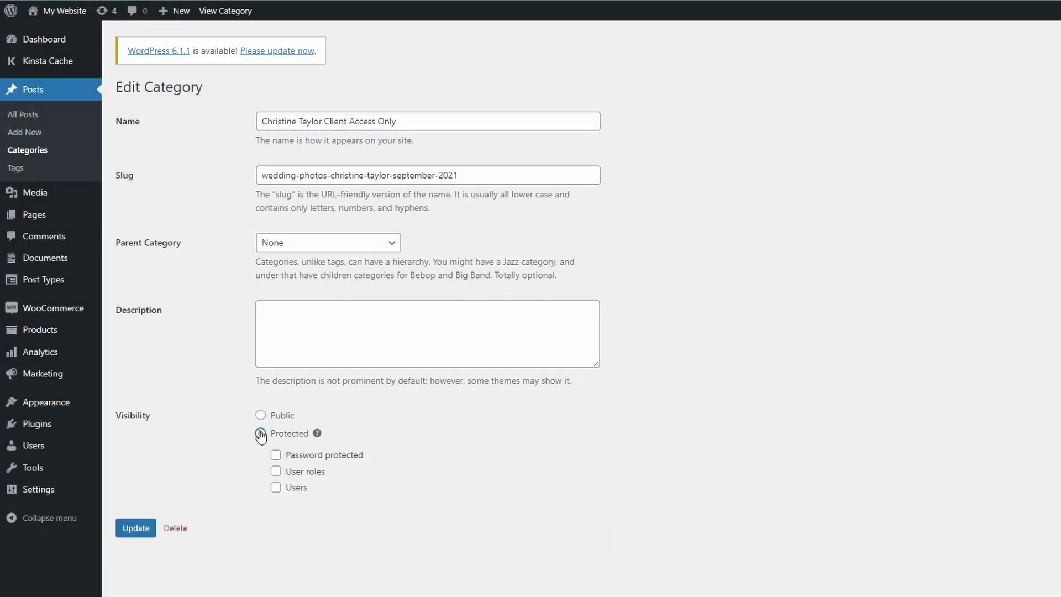
pyautogui.click(276, 455)
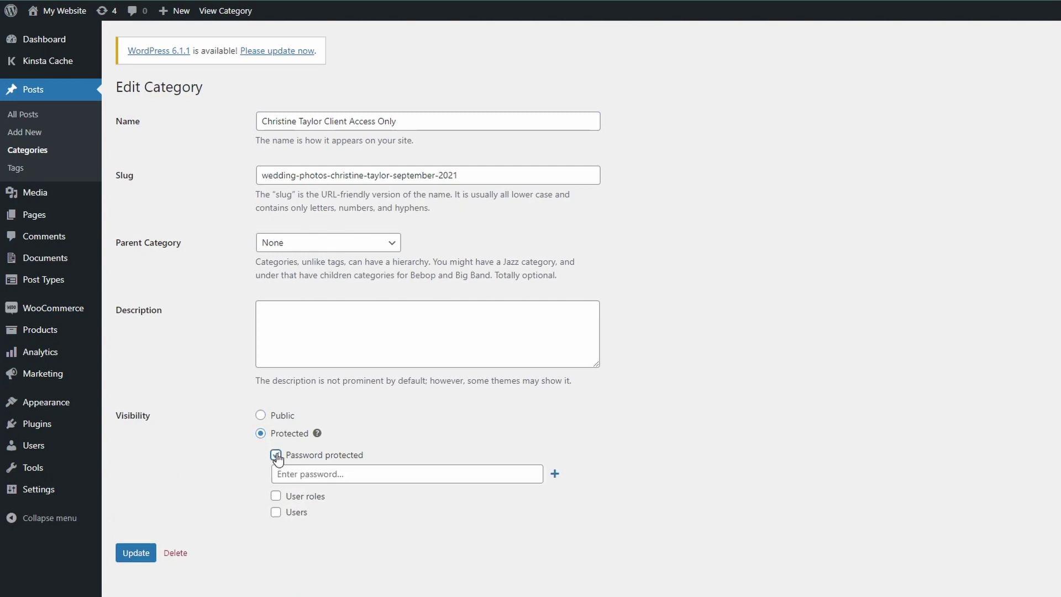
pyautogui.click(308, 475)
pyautogui.write('client')
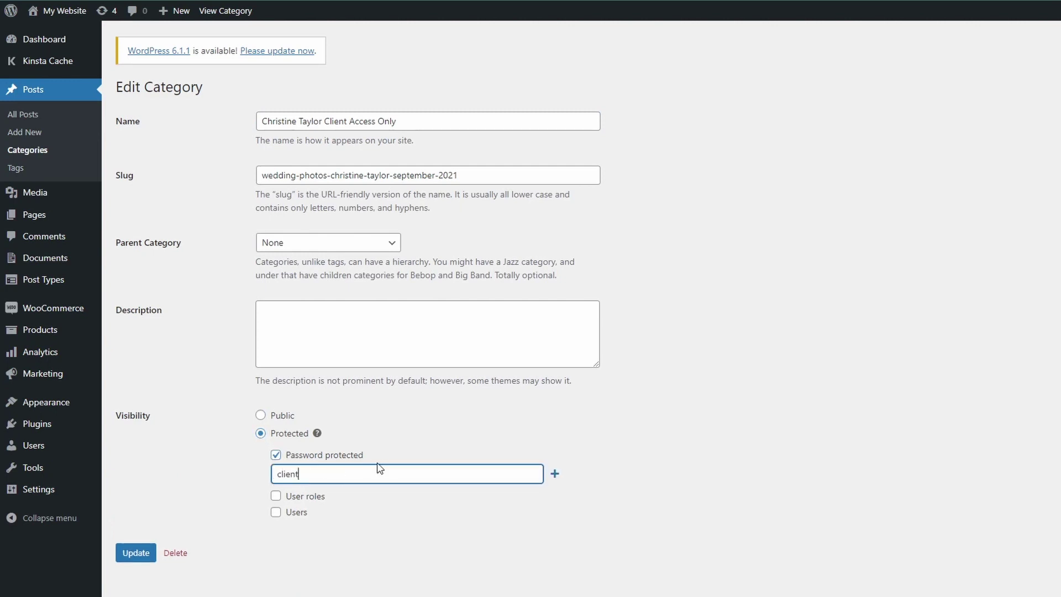
pyautogui.write('password1')
pyautogui.click(247, 499)
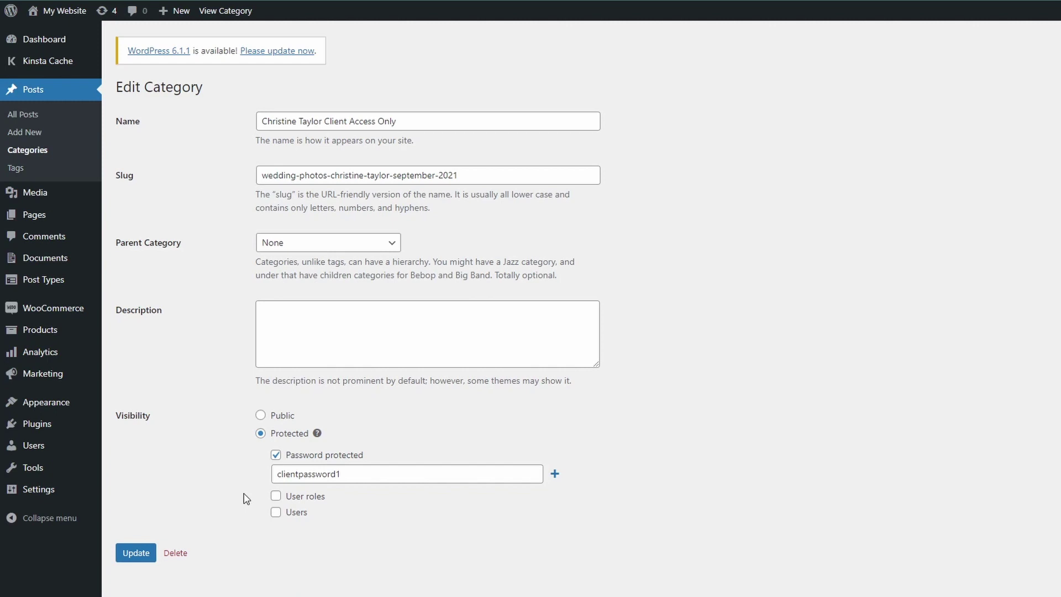
# Step: Add a second category password, update the category, and return to Categories
pyautogui.click(554, 474)
pyautogui.click(402, 495)
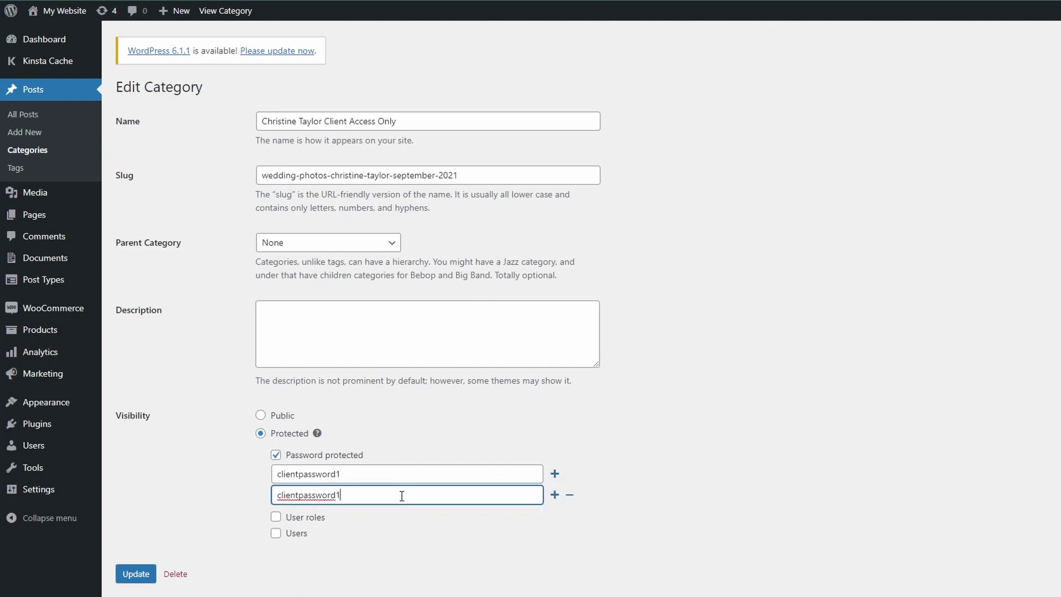
pyautogui.click(200, 510)
pyautogui.click(143, 579)
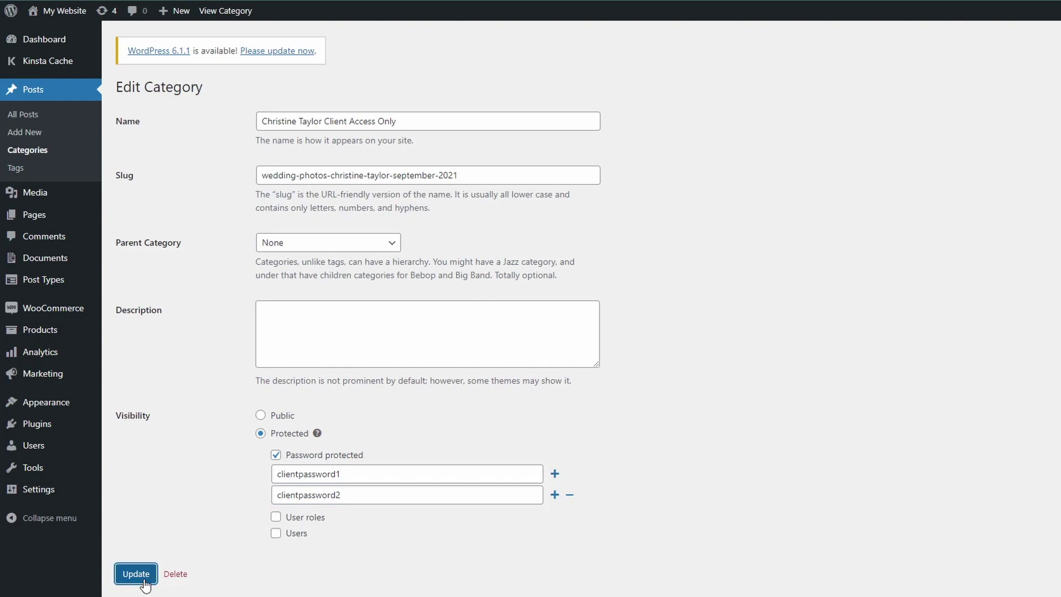
pyautogui.click(152, 135)
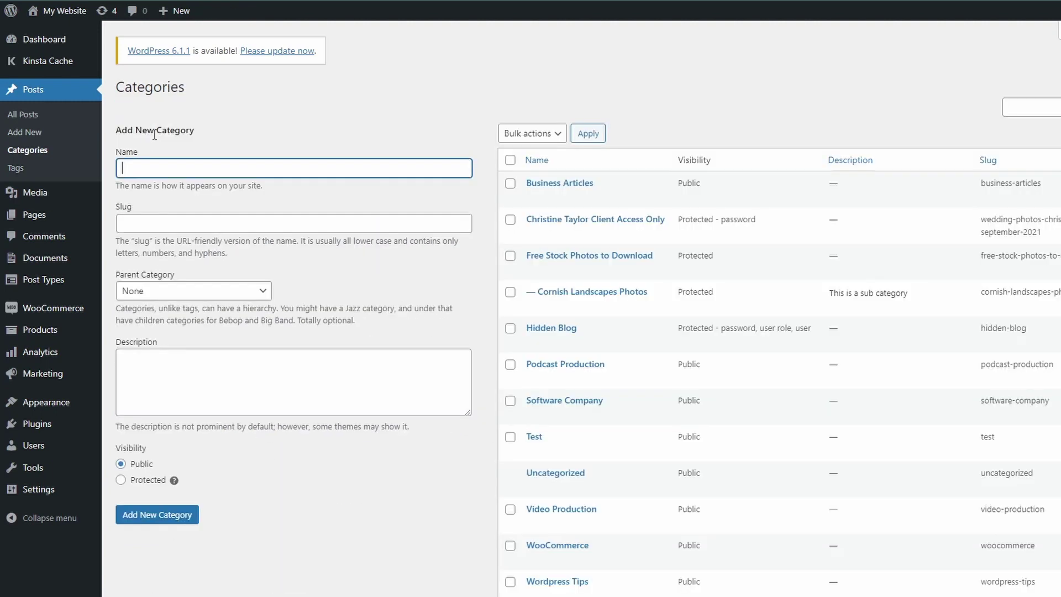
pyautogui.moveTo(525, 231)
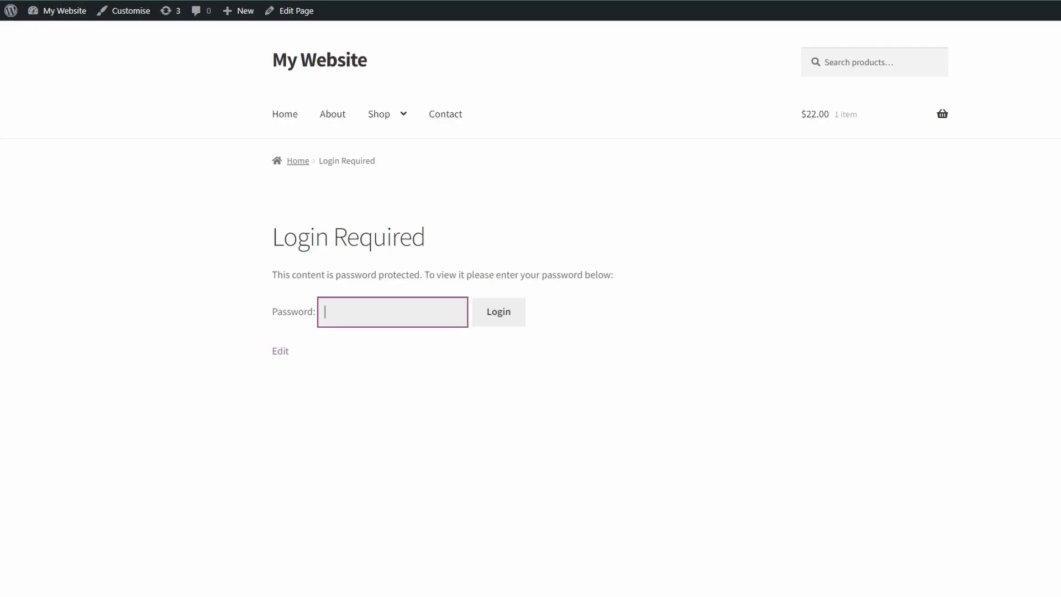
# Step: Unlock the client category on the live site with the pasted password, browse its post, and go back
pyautogui.click(347, 308)
pyautogui.hotkey('ctrl', 'v')
pyautogui.click(507, 317)
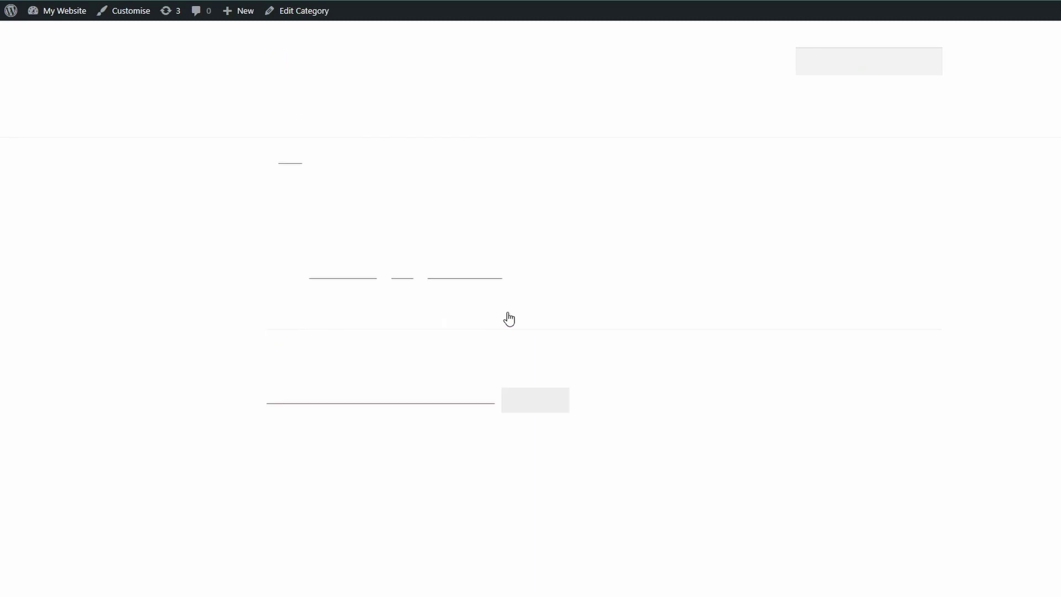
pyautogui.scroll(-2, 989, 328)
pyautogui.scroll(-2, 989, 328)
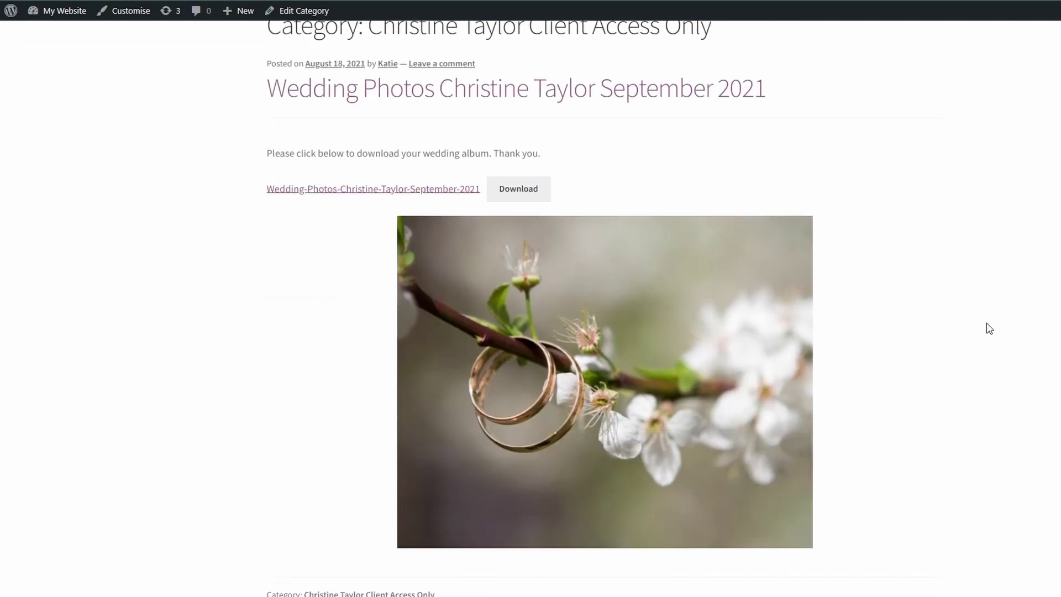
pyautogui.scroll(-3, 988, 328)
pyautogui.scroll(2, 989, 328)
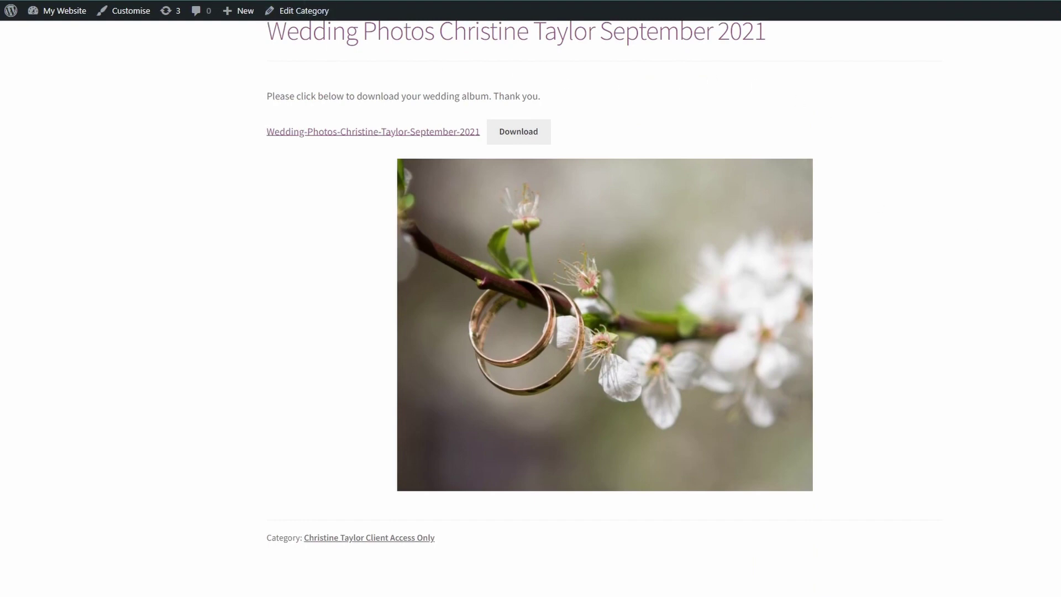
pyautogui.hotkey('alt', 'Left')
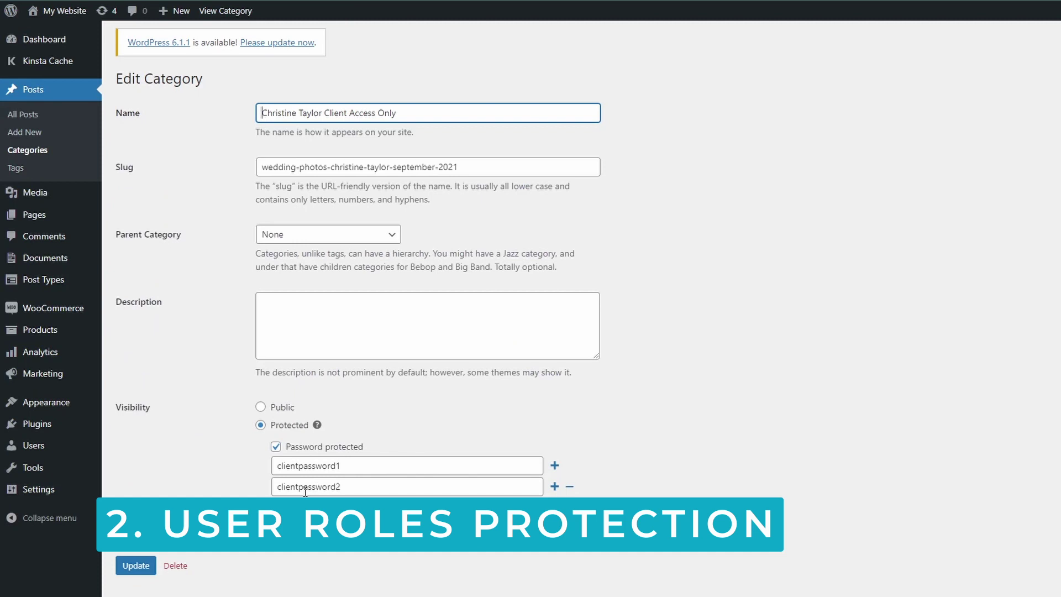
# Step: Enable user-role protection for Contributor, Author and Administrator, then update the category
pyautogui.click(276, 507)
pyautogui.scroll(-1, 254, 486)
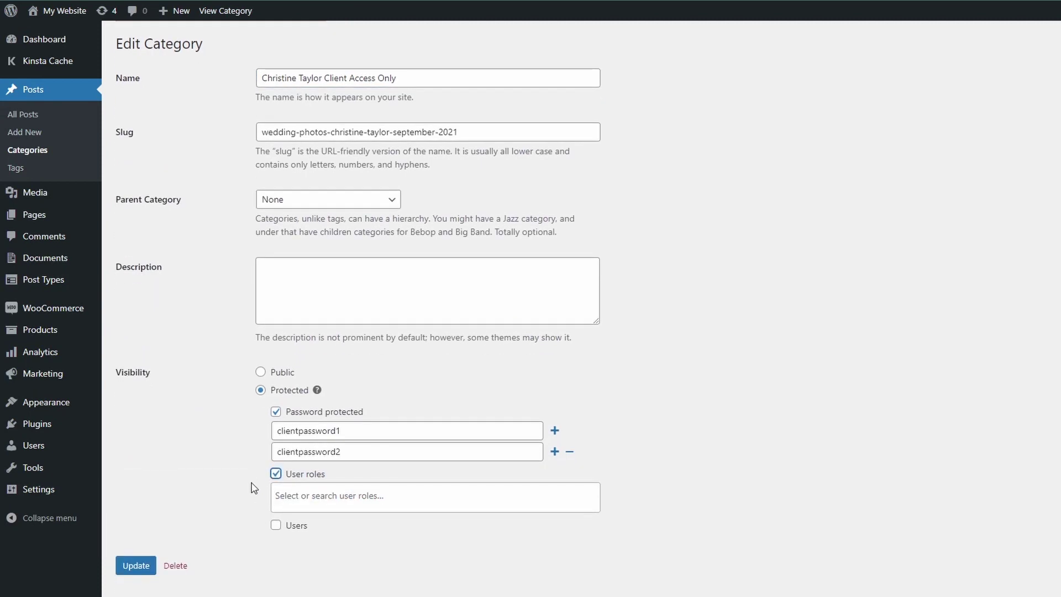
pyautogui.click(310, 497)
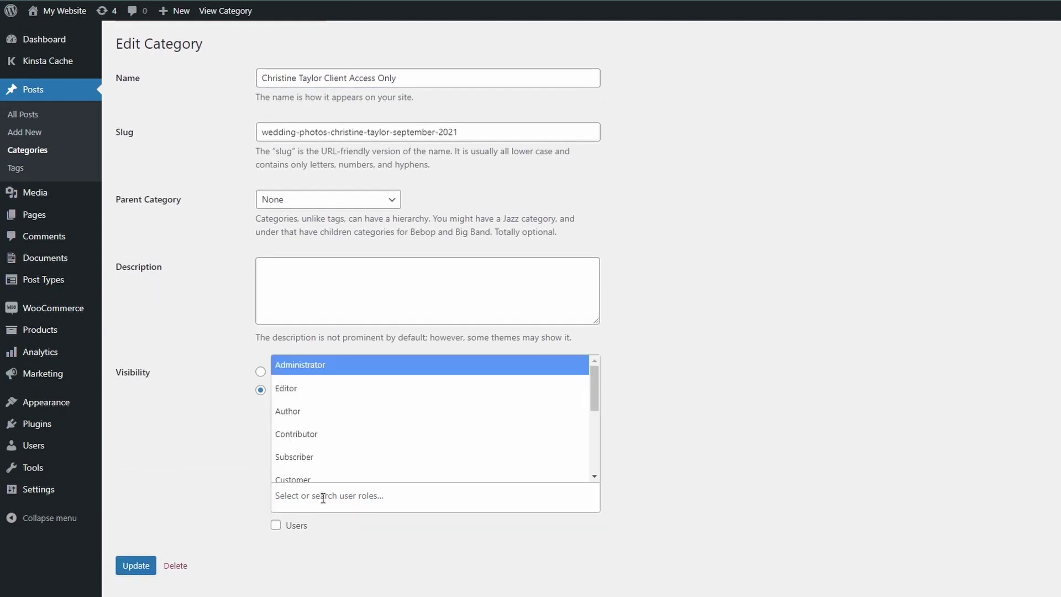
pyautogui.click(313, 437)
pyautogui.click(356, 494)
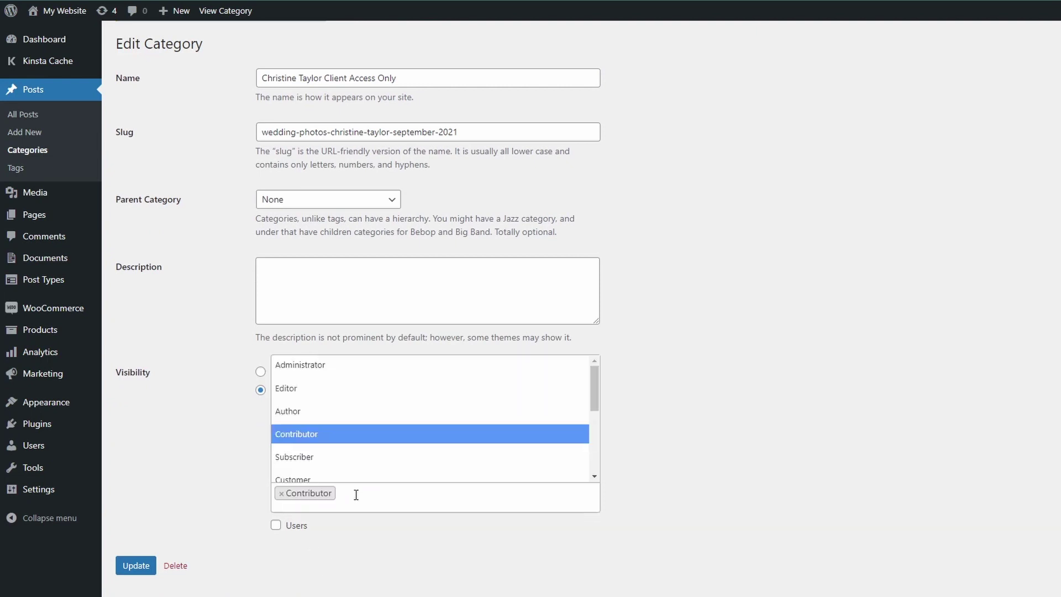
pyautogui.click(308, 414)
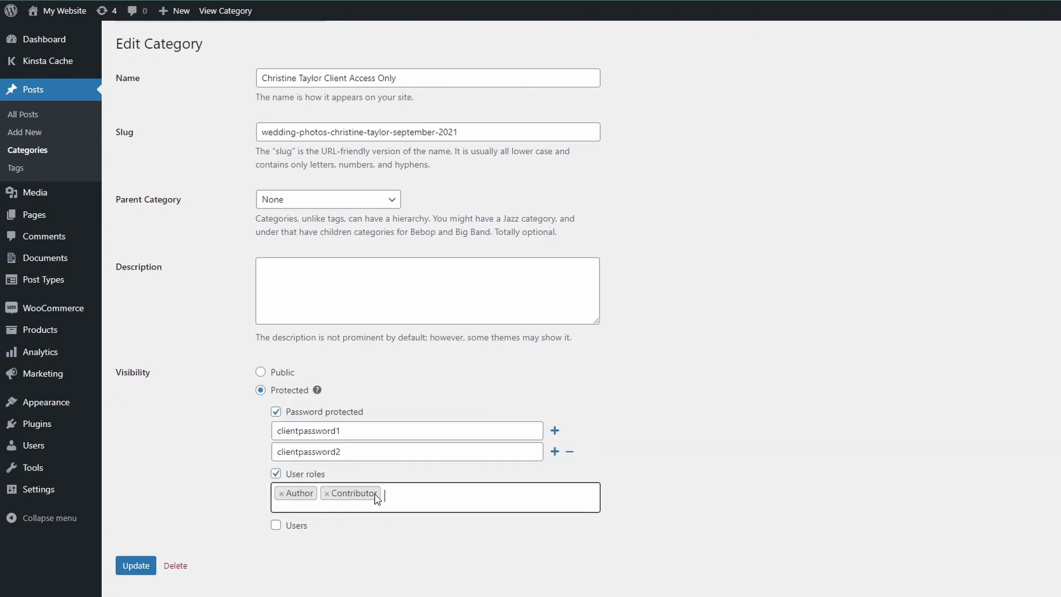
pyautogui.click(399, 492)
pyautogui.click(321, 378)
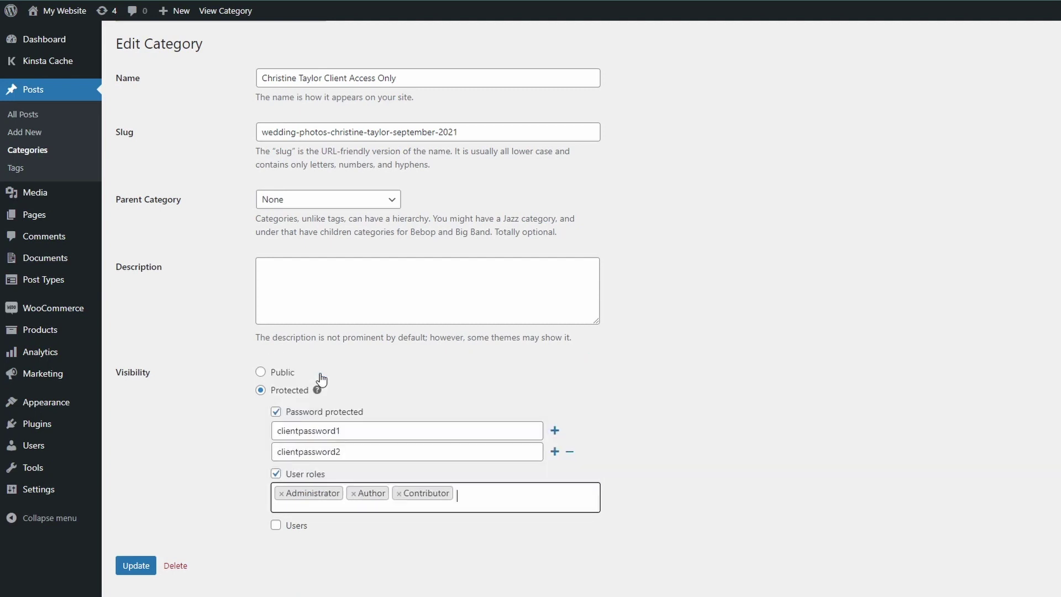
pyautogui.click(142, 565)
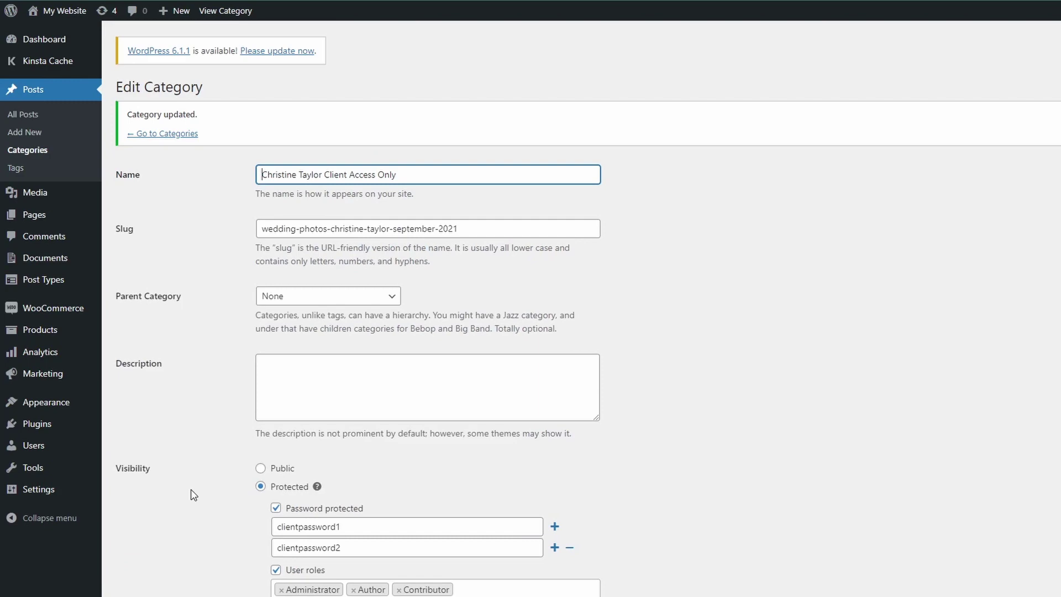
pyautogui.scroll(-2, 252, 459)
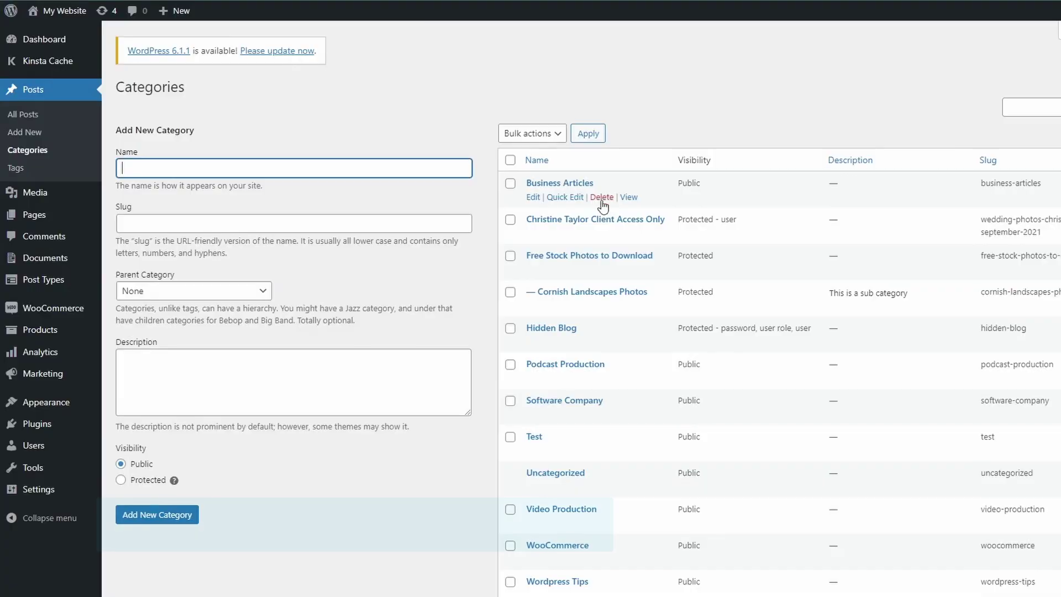
# Step: Restrict the client category to one searched-for user account, update, and return to Categories
pyautogui.click(534, 234)
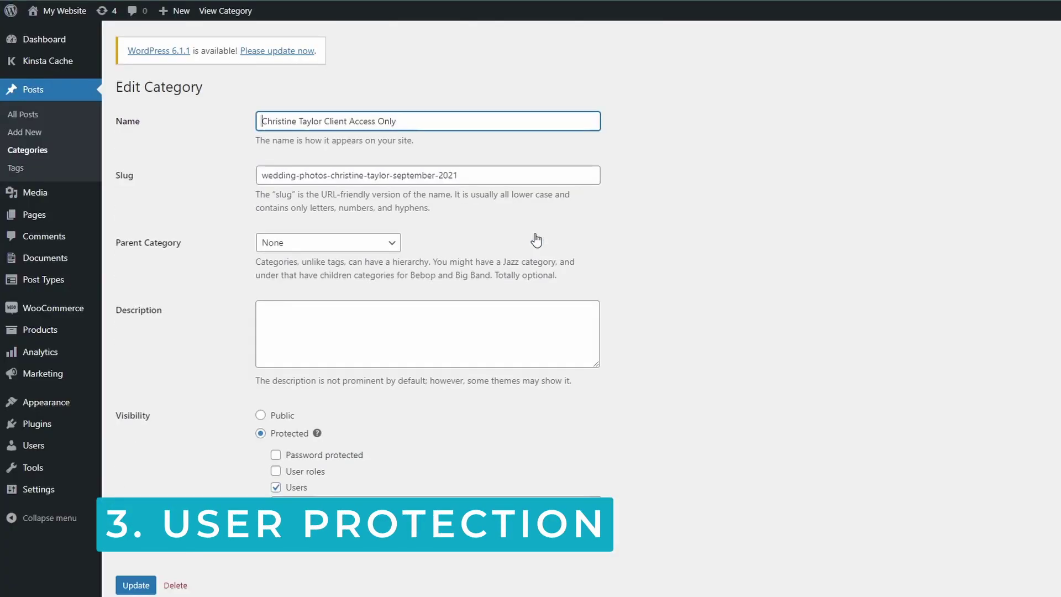
pyautogui.click(337, 507)
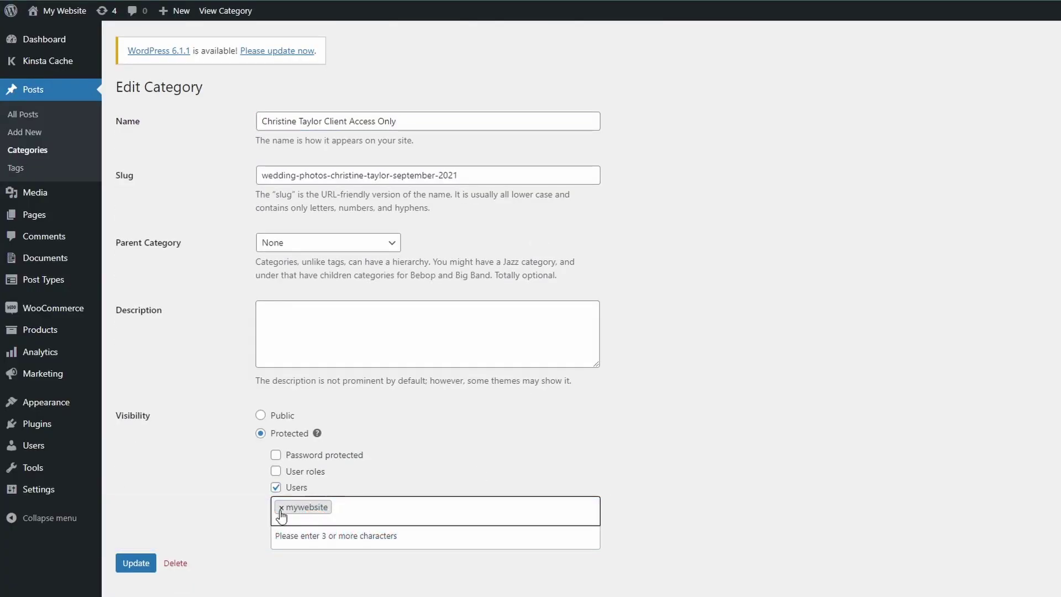
pyautogui.click(318, 510)
pyautogui.write('katie')
pyautogui.press('BackSpace')
pyautogui.press('BackSpace')
pyautogui.press('BackSpace')
pyautogui.press('BackSpace')
pyautogui.press('BackSpace')
pyautogui.write('sam')
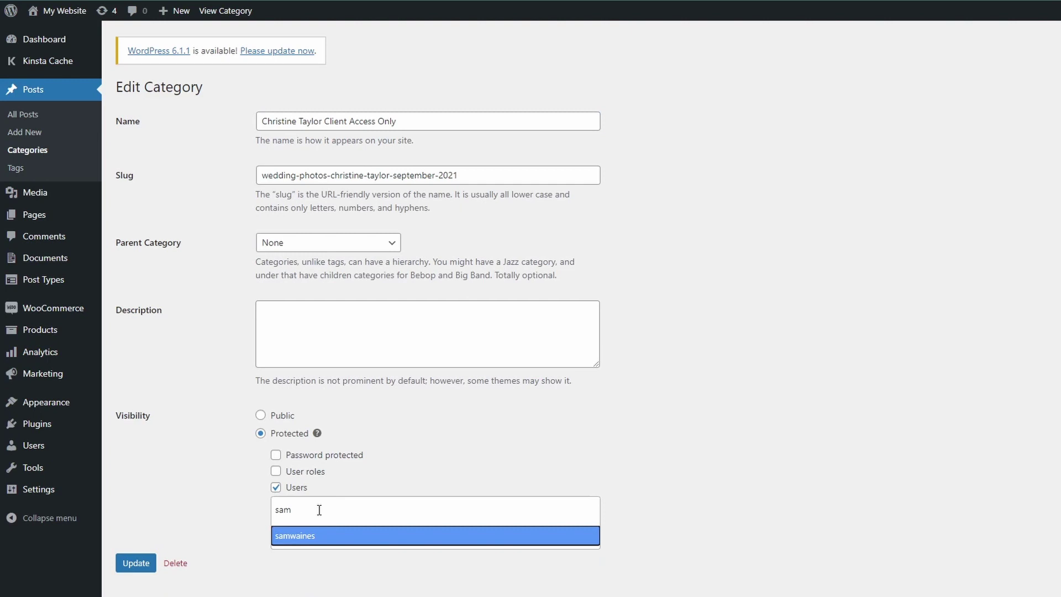
pyautogui.click(302, 535)
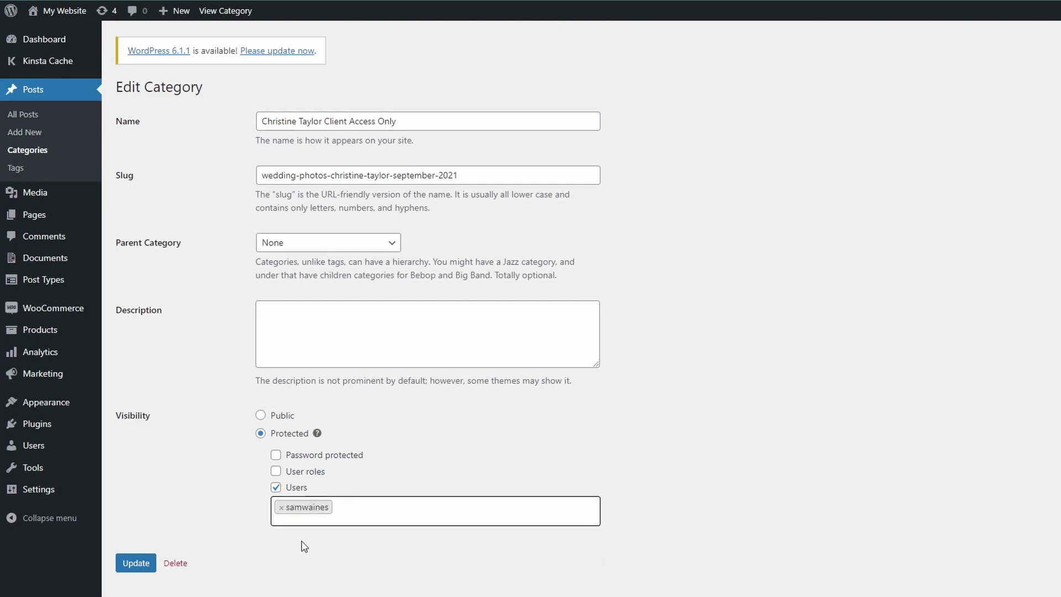
pyautogui.click(135, 564)
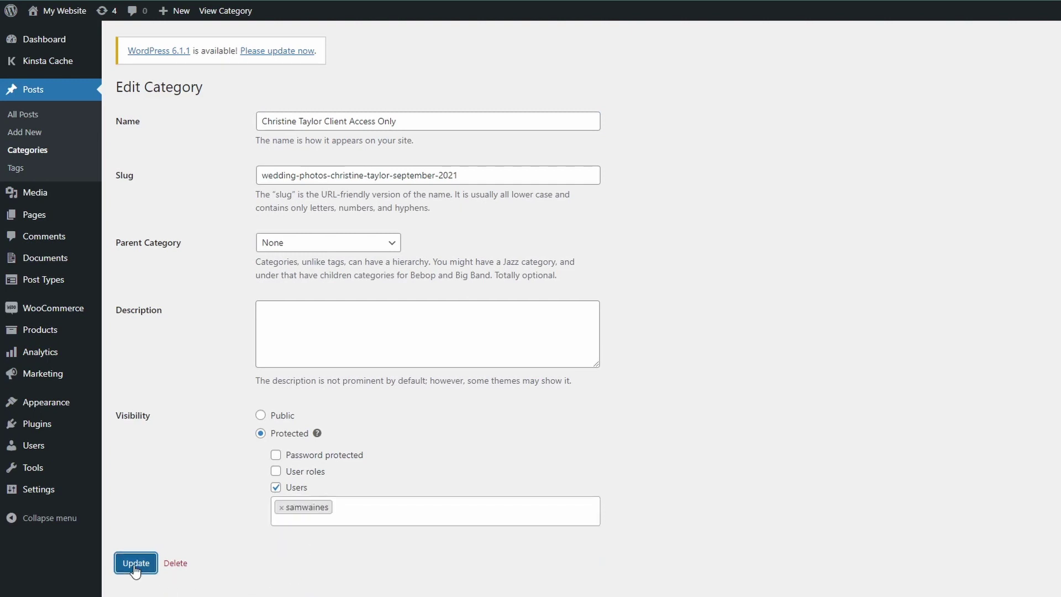
pyautogui.click(149, 135)
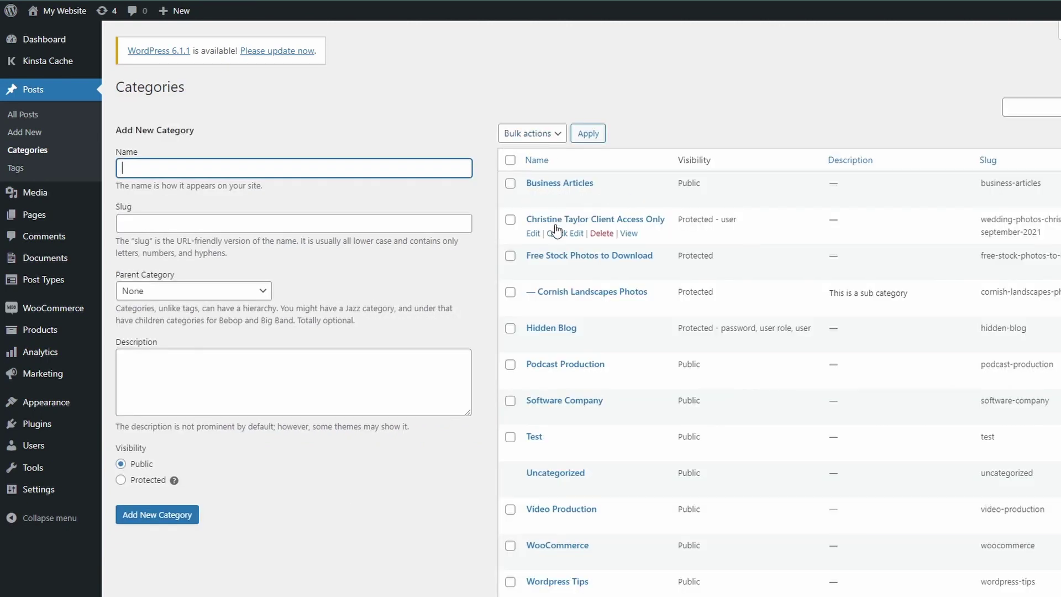
# Step: View the client-access category on the live site and scroll through its wedding photos post
pyautogui.click(628, 234)
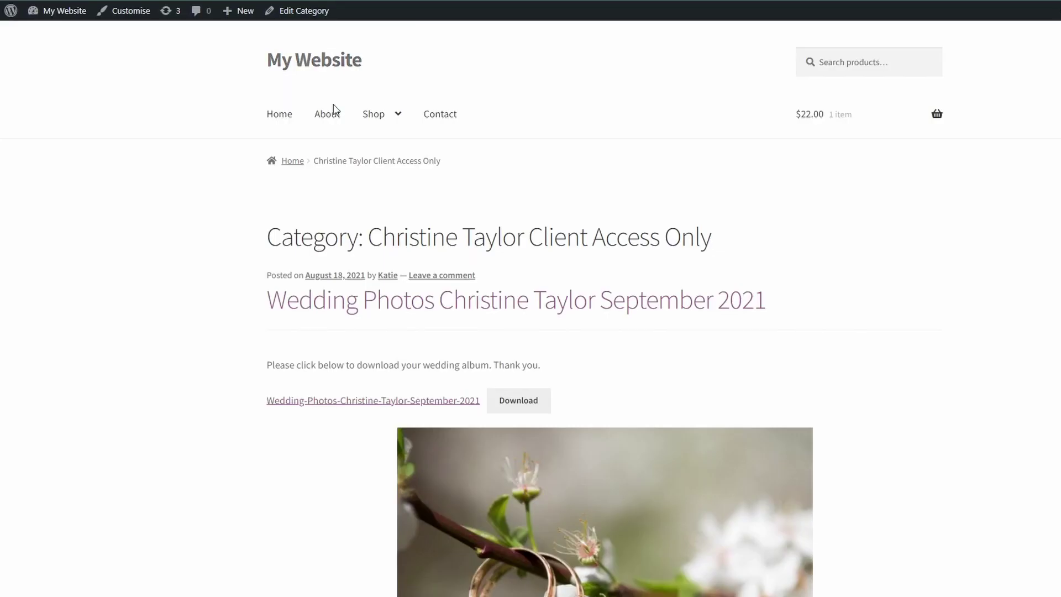
pyautogui.scroll(-2, 164, 262)
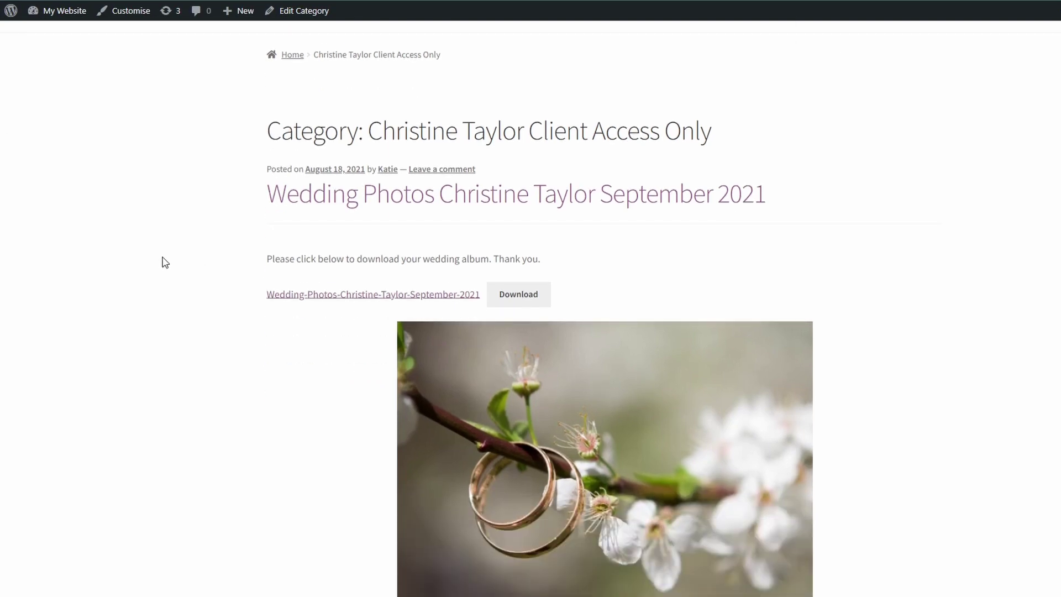
pyautogui.scroll(-2, 165, 262)
pyautogui.scroll(-3, 164, 262)
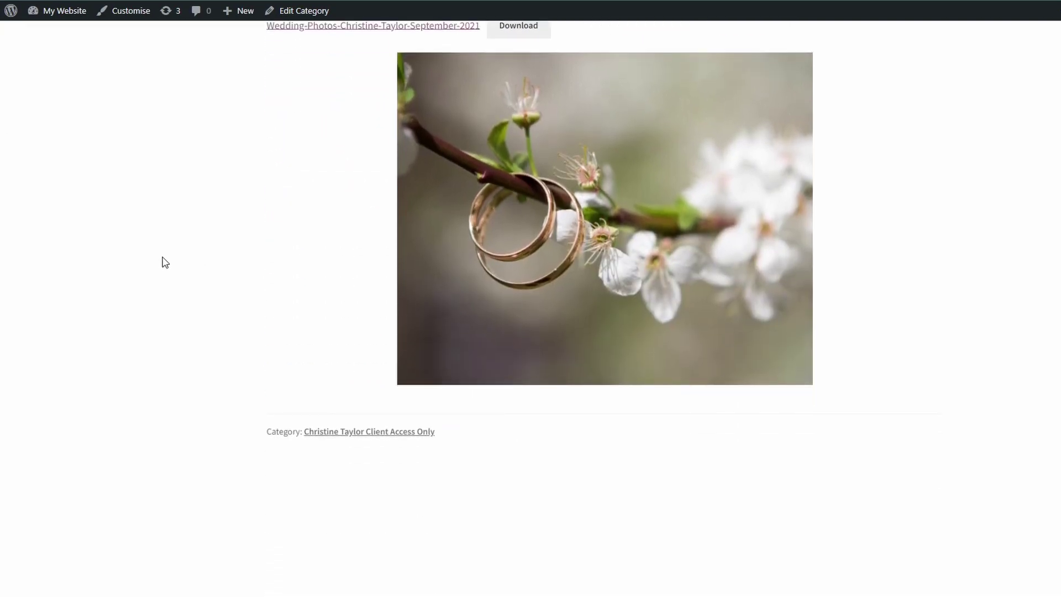